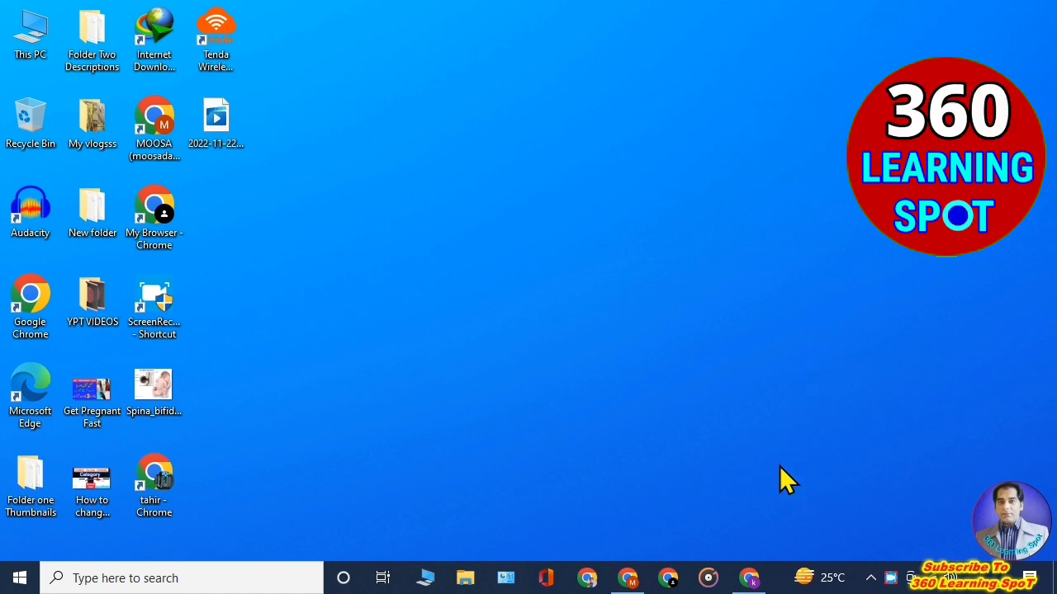
# Bring the Chrome Incognito window to the front from the taskbar.
pyautogui.click(752, 577)
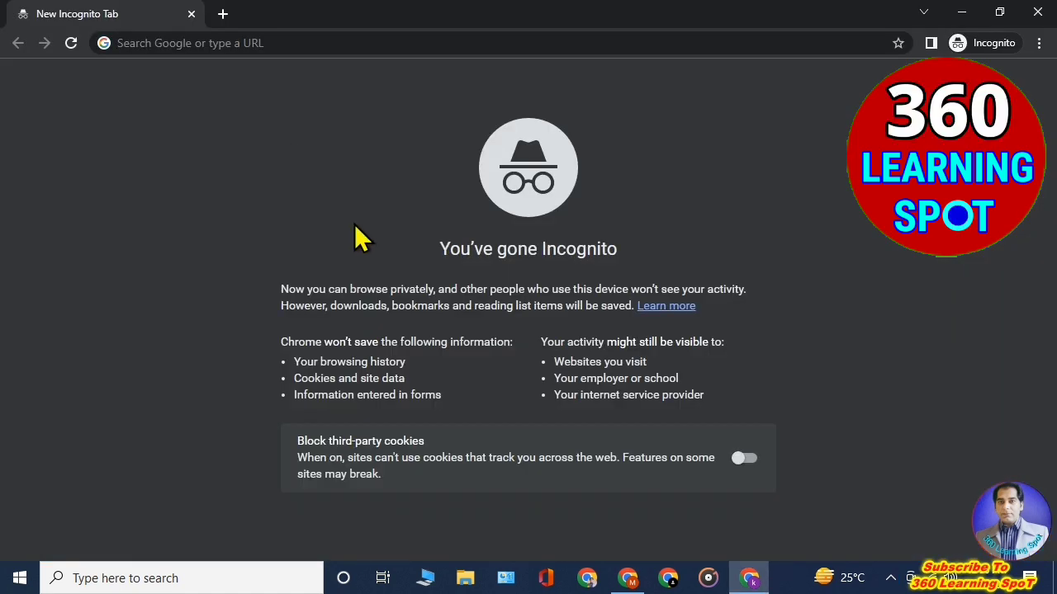
# Focus and unfocus the address bar twice, then minimise the Incognito window to the desktop.
pyautogui.click(230, 43)
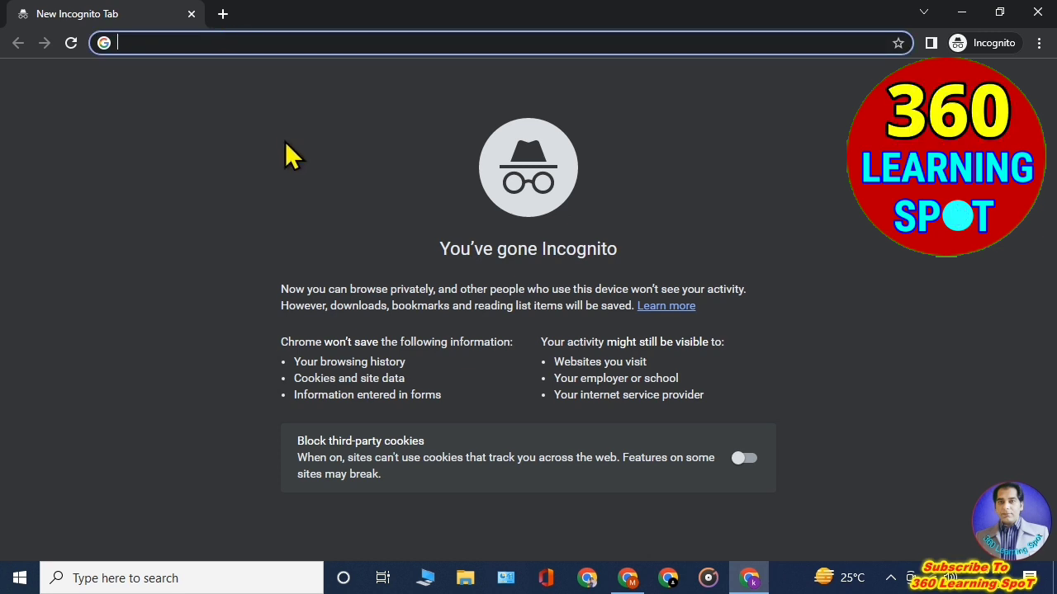
pyautogui.click(305, 190)
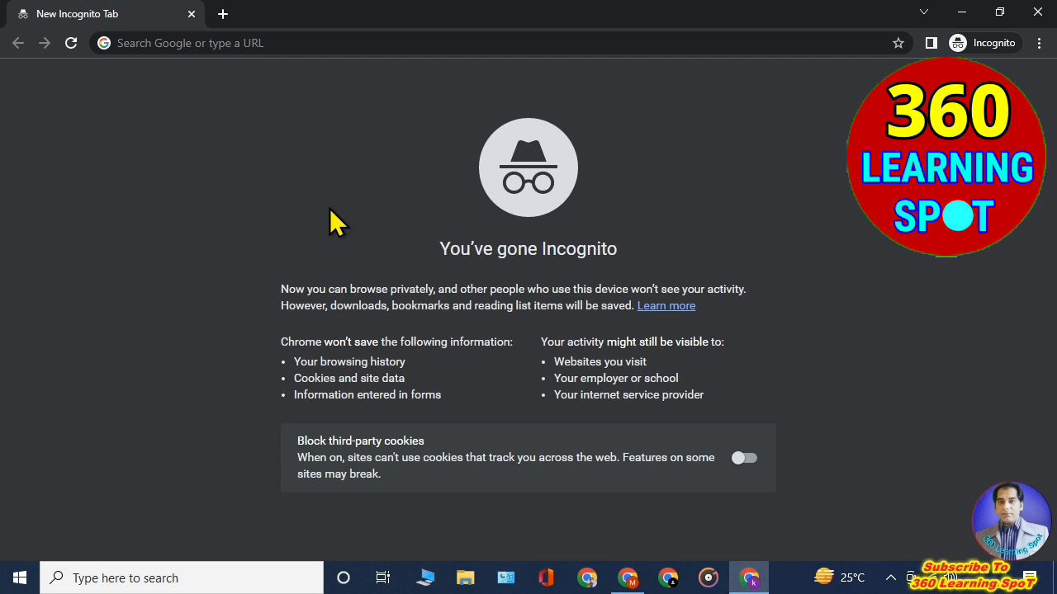
pyautogui.click(230, 43)
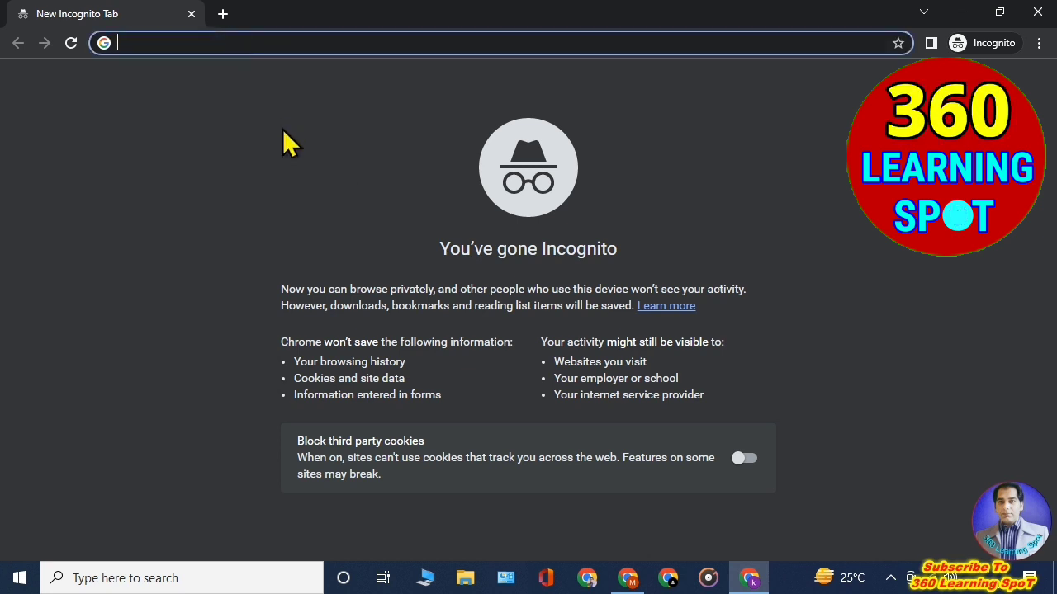
pyautogui.click(309, 190)
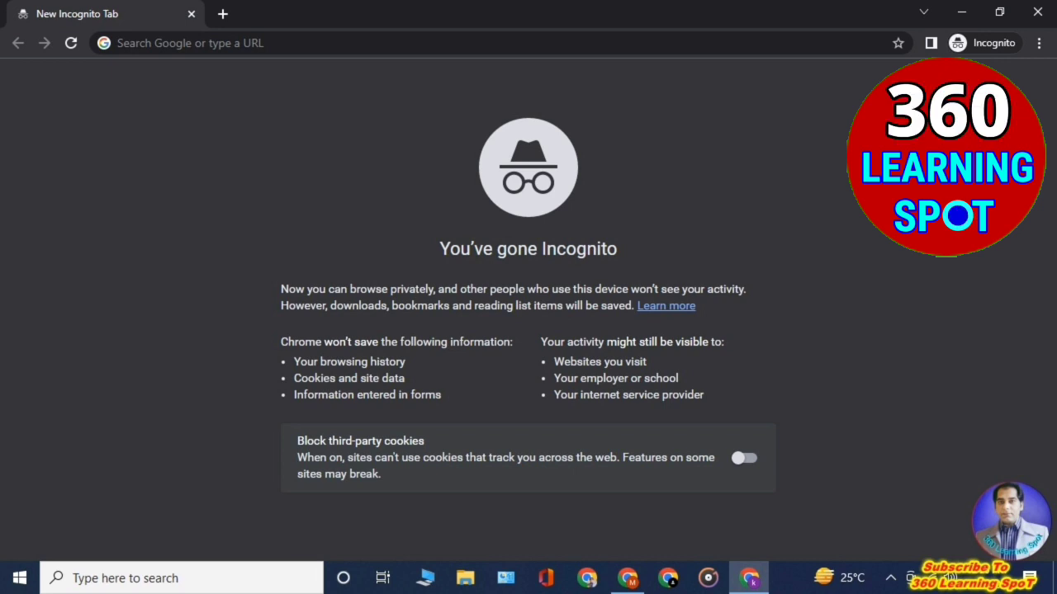
pyautogui.click(751, 578)
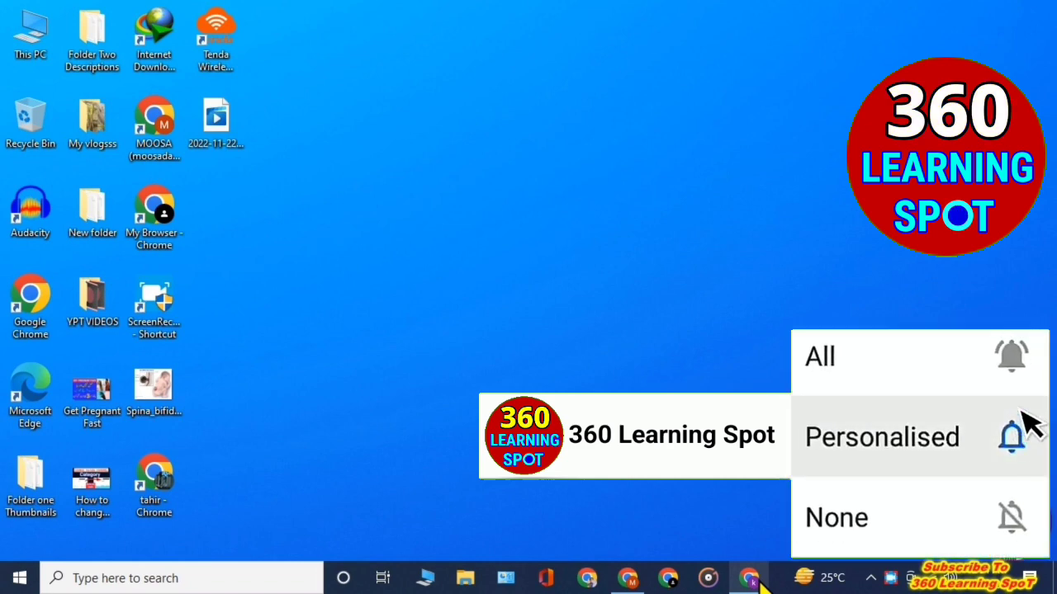
# Switch to the regular Chrome window and look at the main menu's History entry without choosing anything.
pyautogui.click(627, 578)
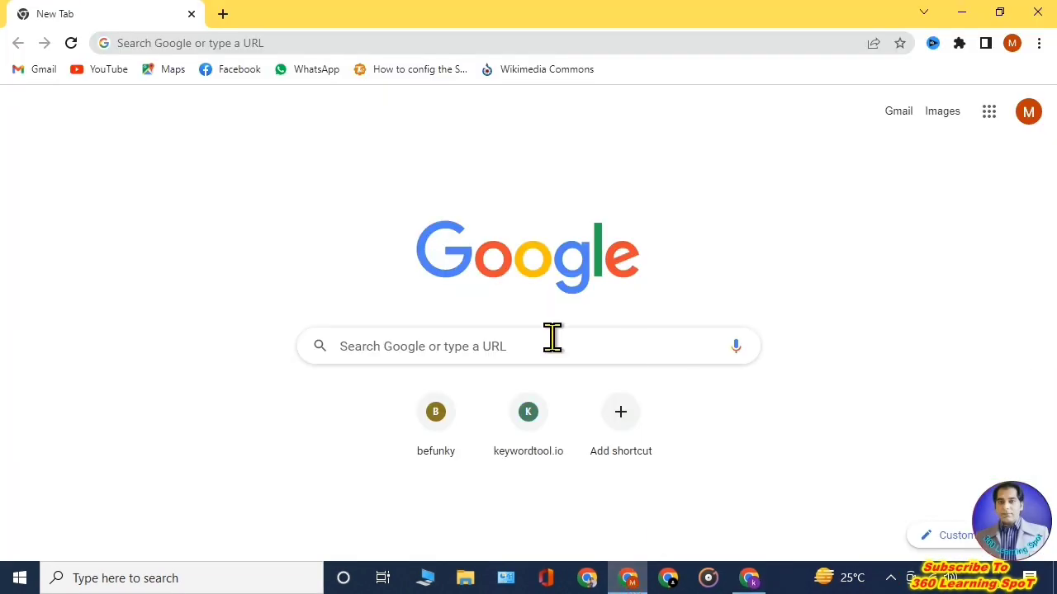
pyautogui.click(1039, 43)
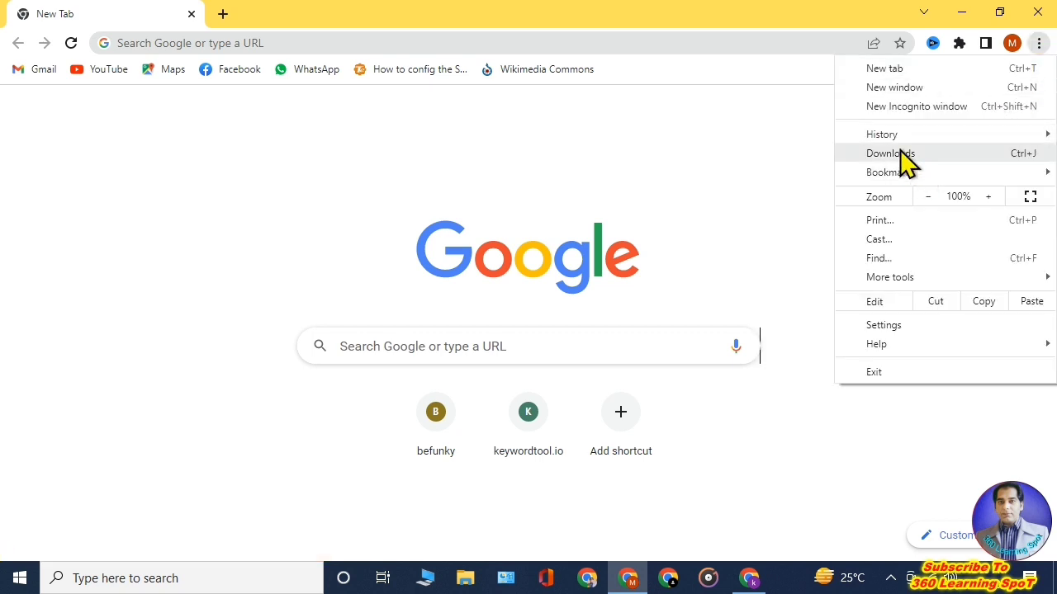
pyautogui.moveTo(900, 139)
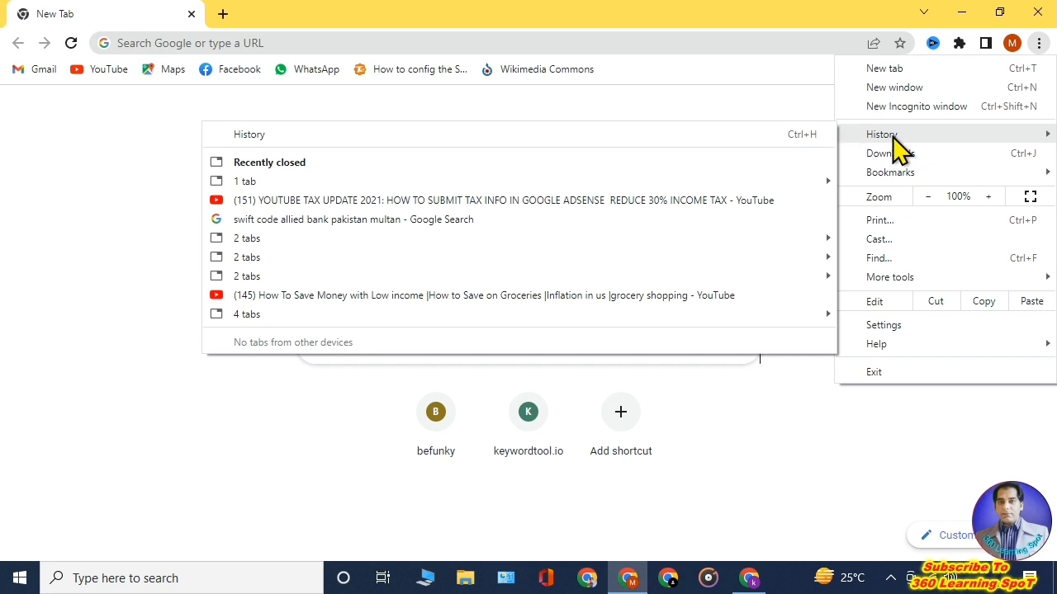
pyautogui.moveTo(464, 252)
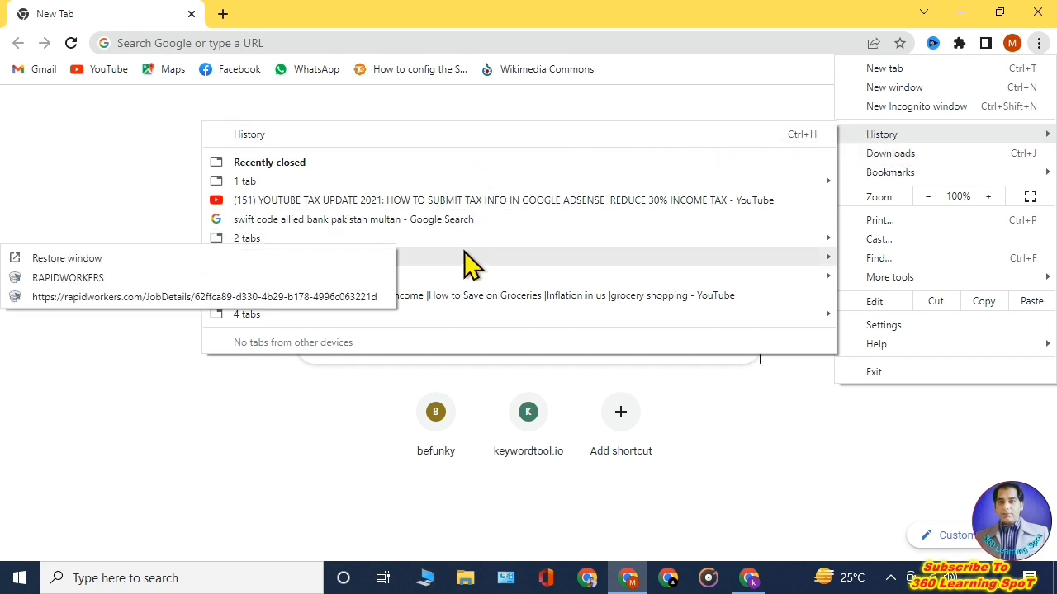
pyautogui.click(792, 401)
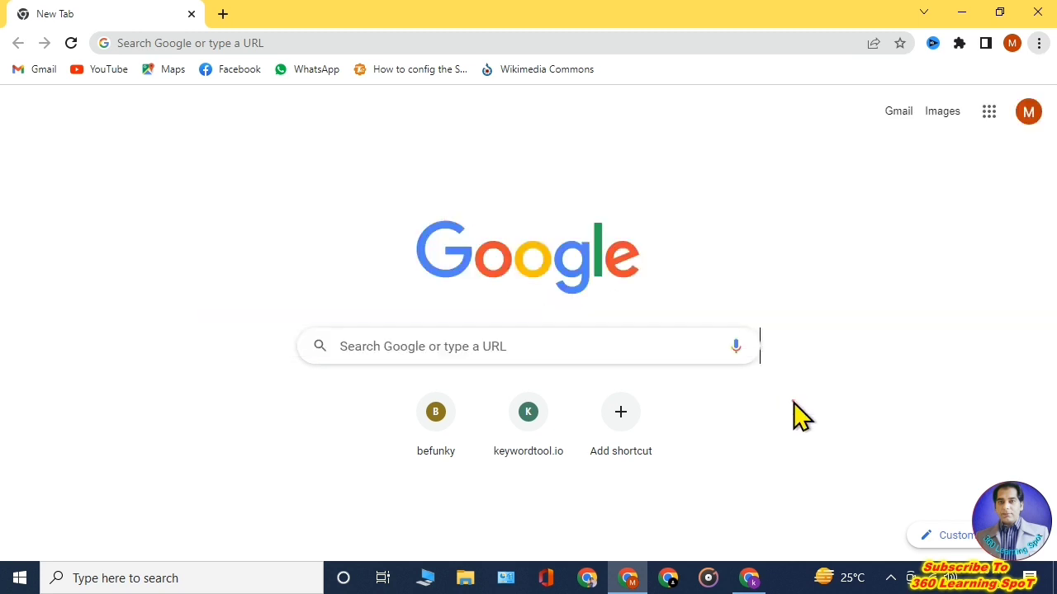
# Return to the Incognito window and look at the menu's More tools and Bookmarks entries, then close it.
pyautogui.click(749, 577)
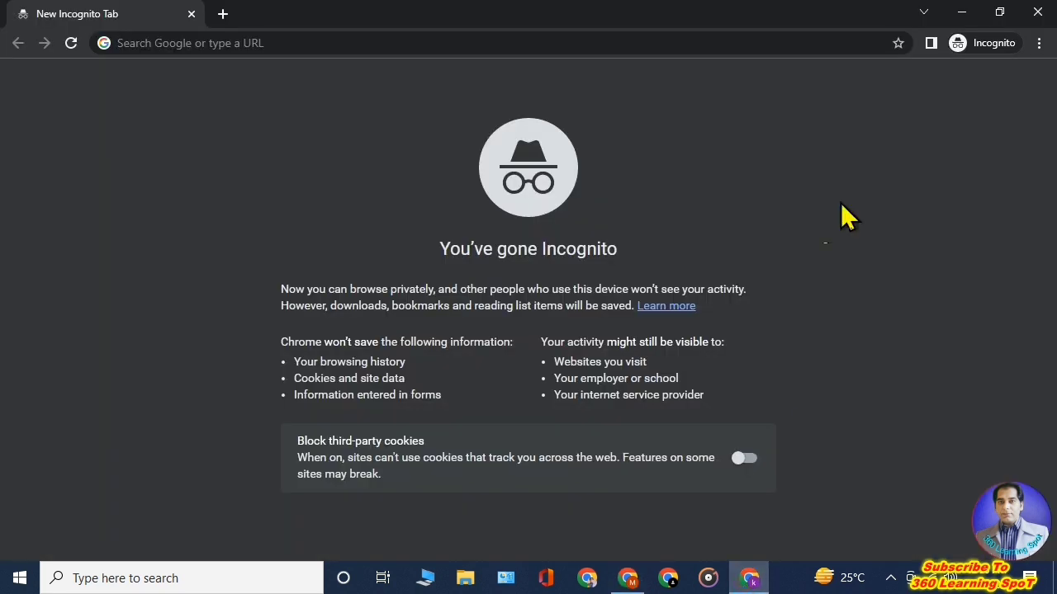
pyautogui.click(1038, 43)
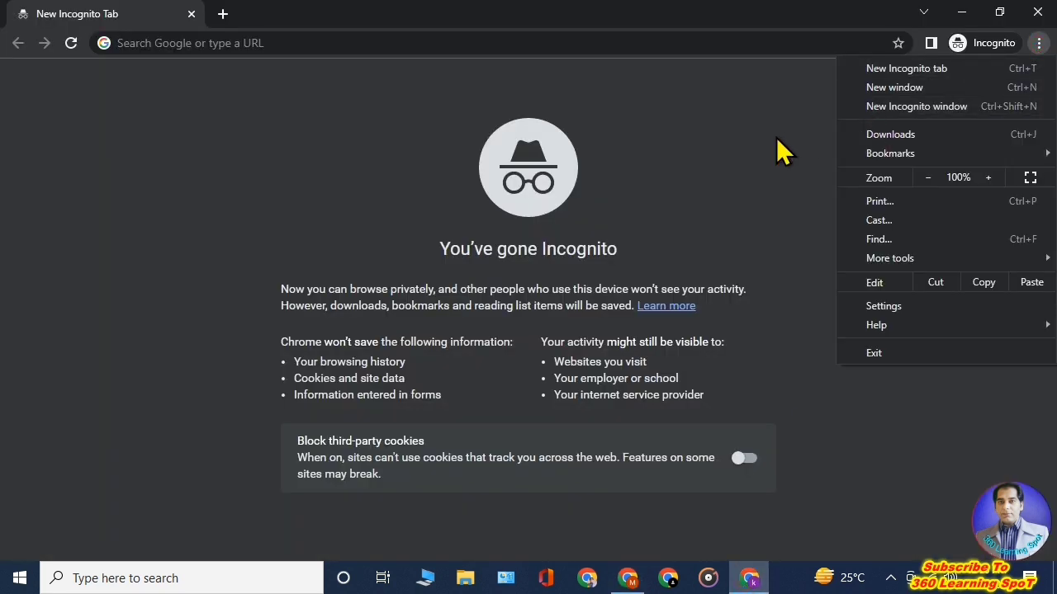
pyautogui.click(697, 164)
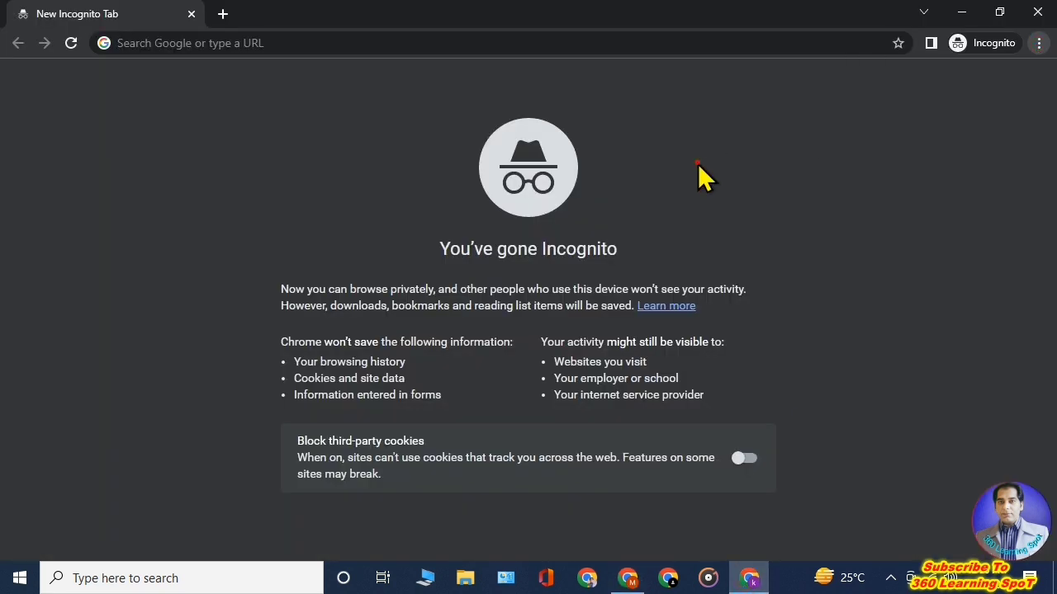
pyautogui.click(1038, 43)
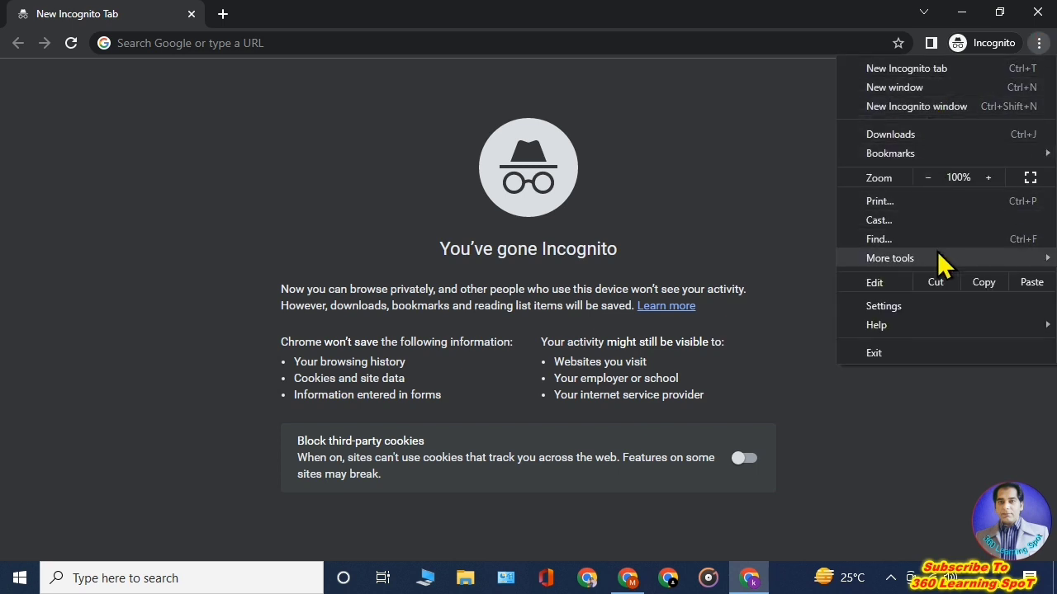
pyautogui.moveTo(939, 261)
pyautogui.moveTo(944, 158)
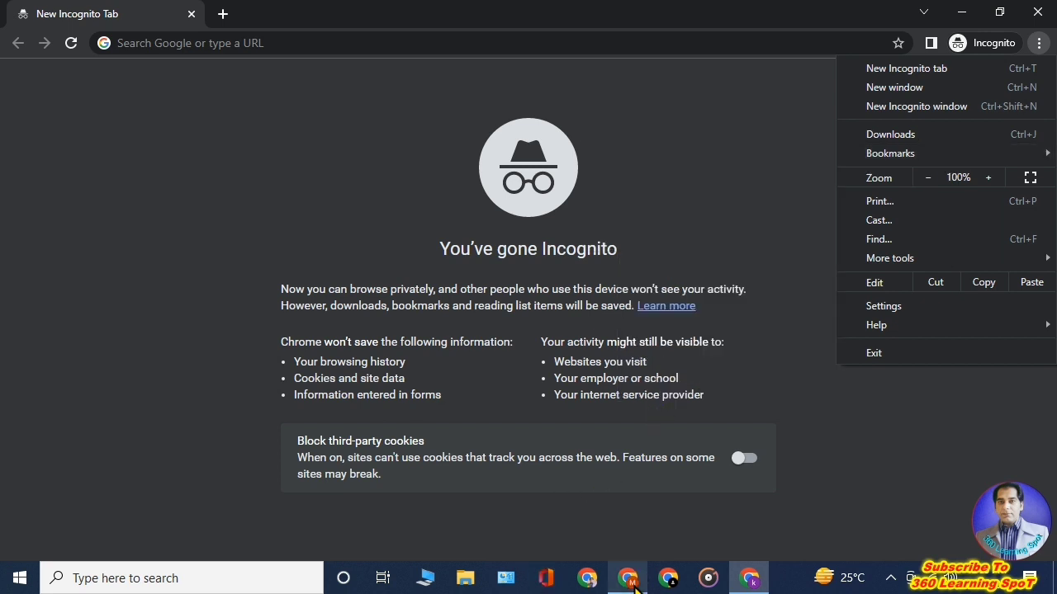
pyautogui.click(289, 371)
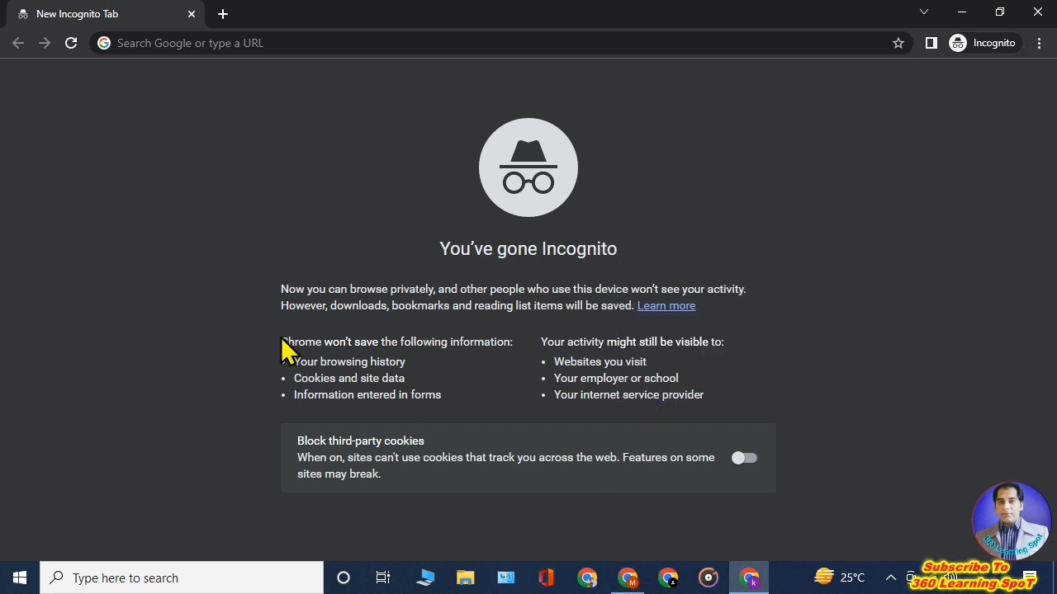
# Highlight the 'Chrome won't save' list, then the 'Your activity might still be visible to' bullets.
pyautogui.moveTo(284, 337); pyautogui.dragTo(514, 405)
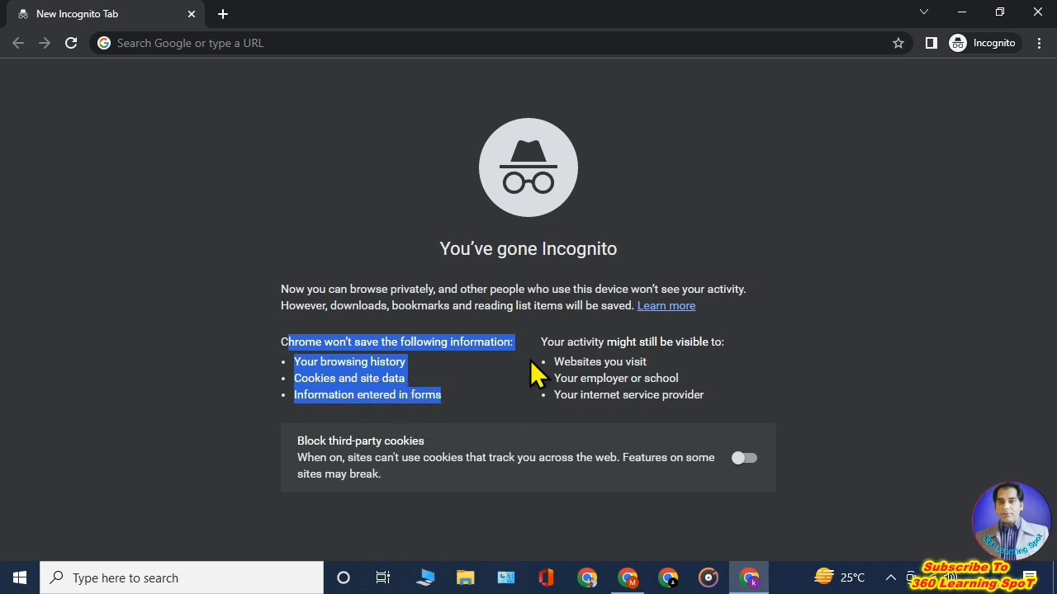
pyautogui.moveTo(505, 343); pyautogui.dragTo(593, 384)
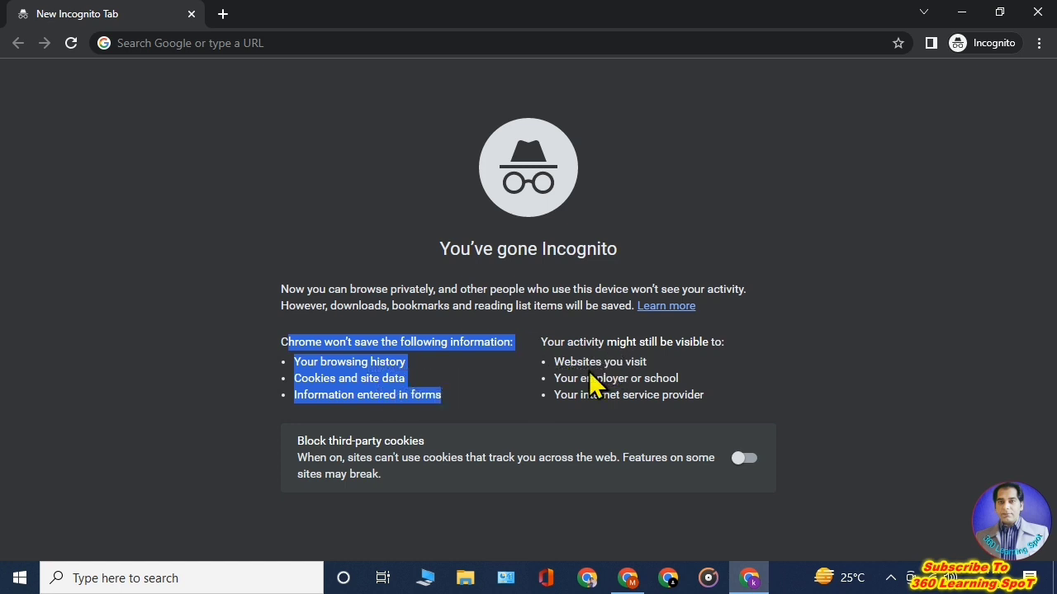
pyautogui.click(548, 369)
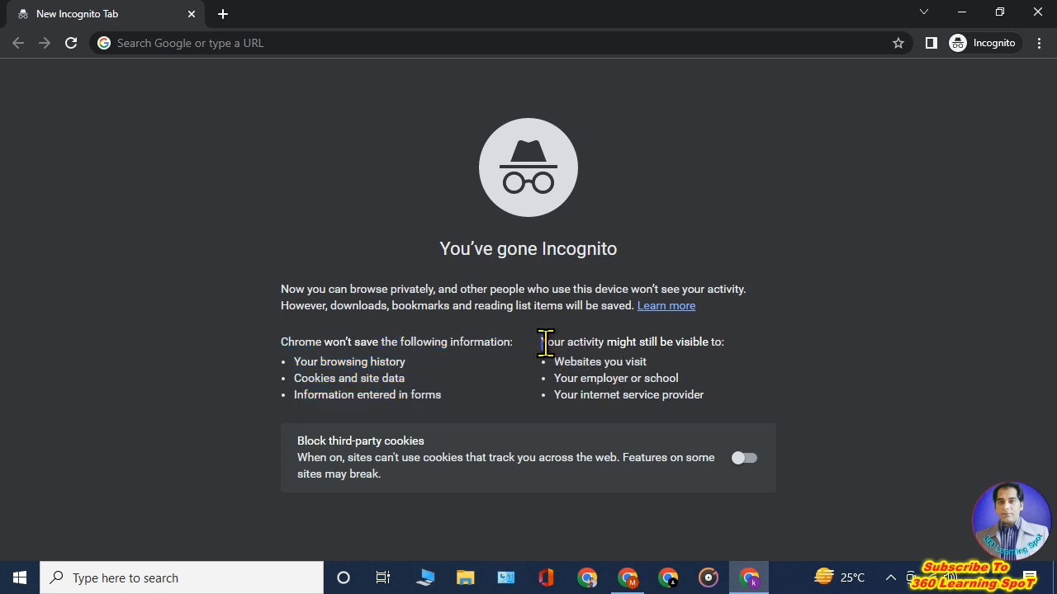
pyautogui.moveTo(545, 342); pyautogui.dragTo(697, 394)
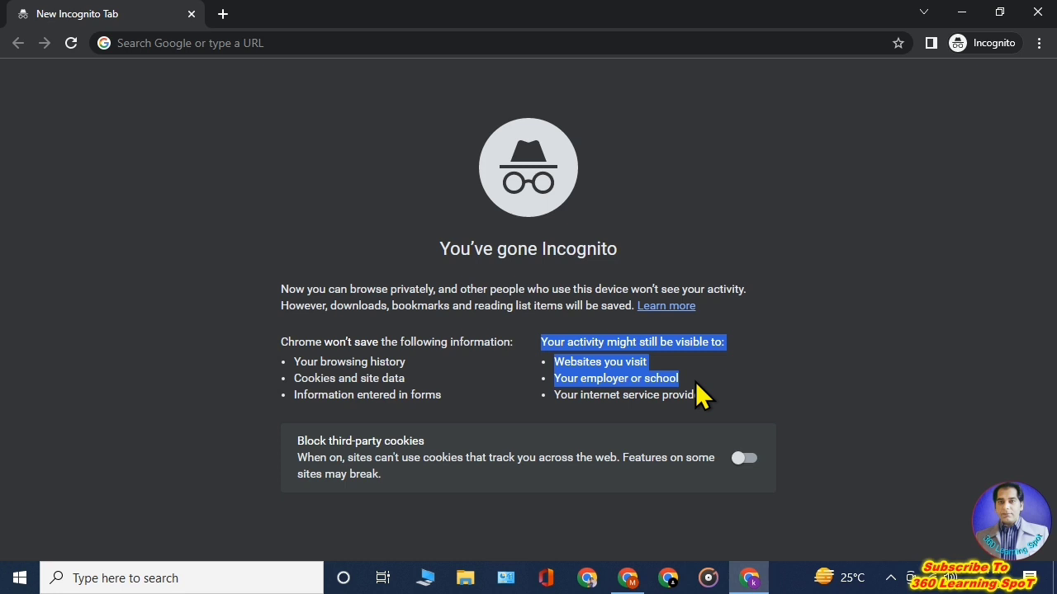
# Load brandbucket.com in the Incognito tab.
pyautogui.click(595, 289)
pyautogui.hotkey('ctrl', 'l')
pyautogui.write('brandbu')
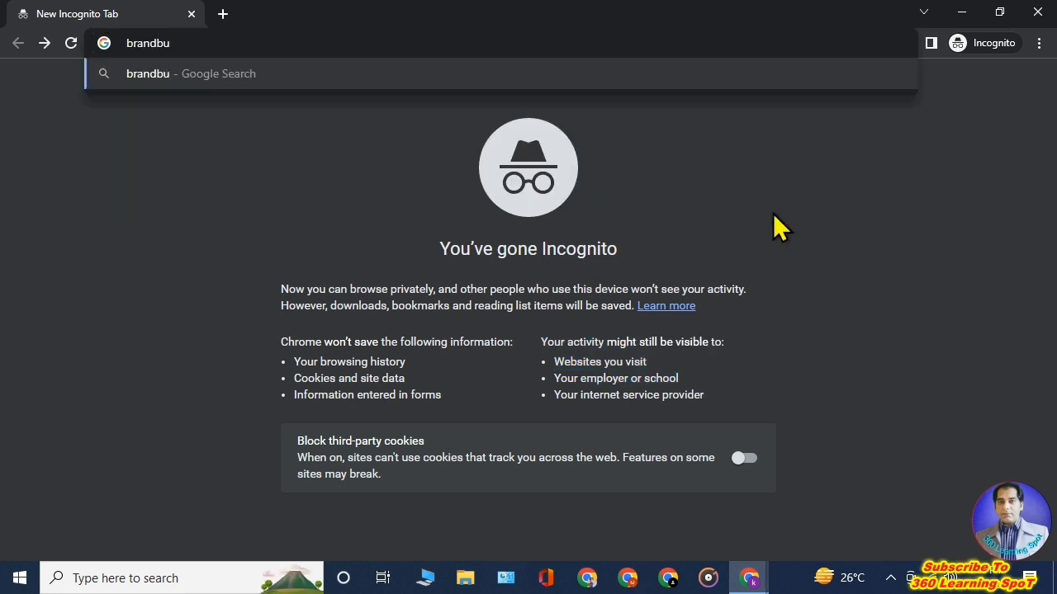
pyautogui.write('cket')
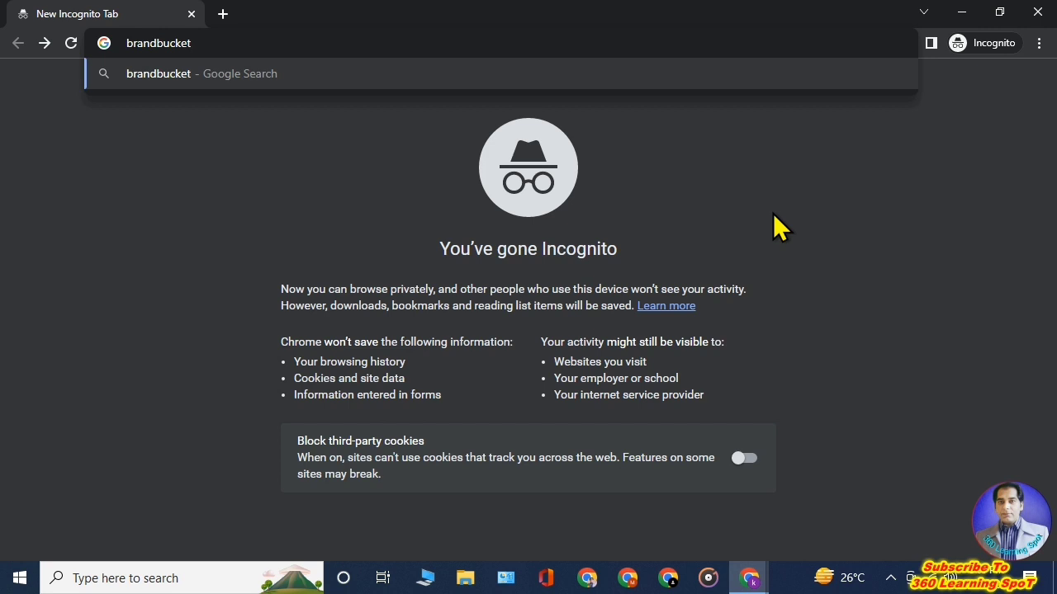
pyautogui.write('.com')
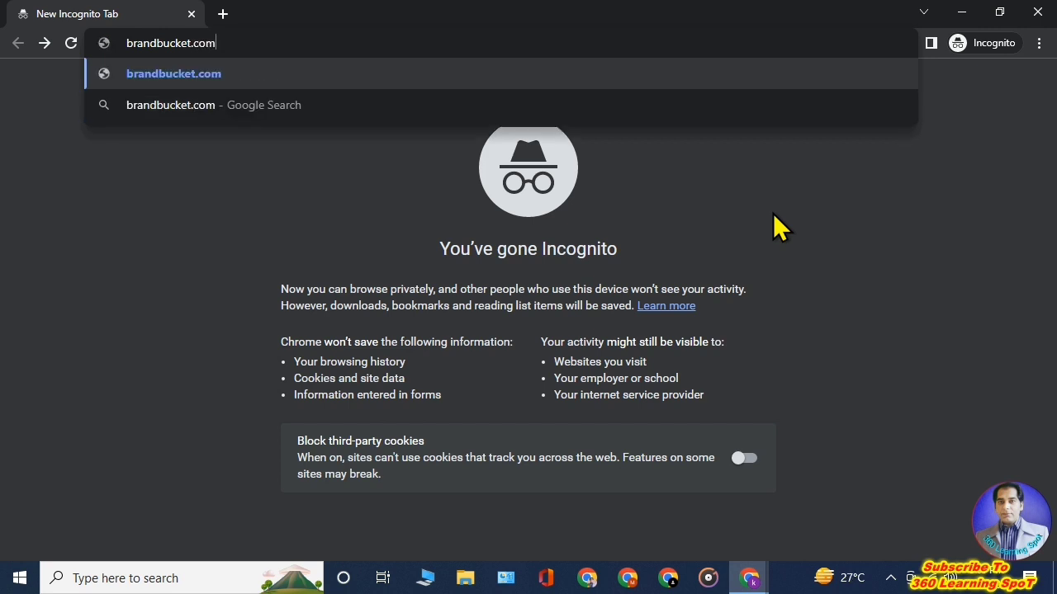
pyautogui.press('Return')
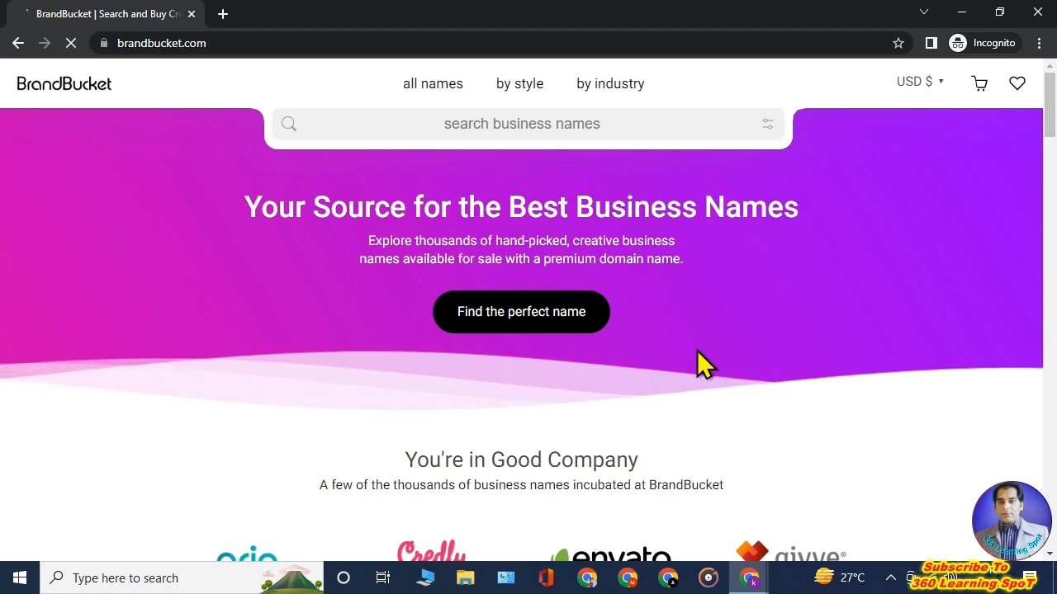
# Scroll down to the 'You're in Good Company' logos and back up again.
pyautogui.scroll(-3, 697, 353)
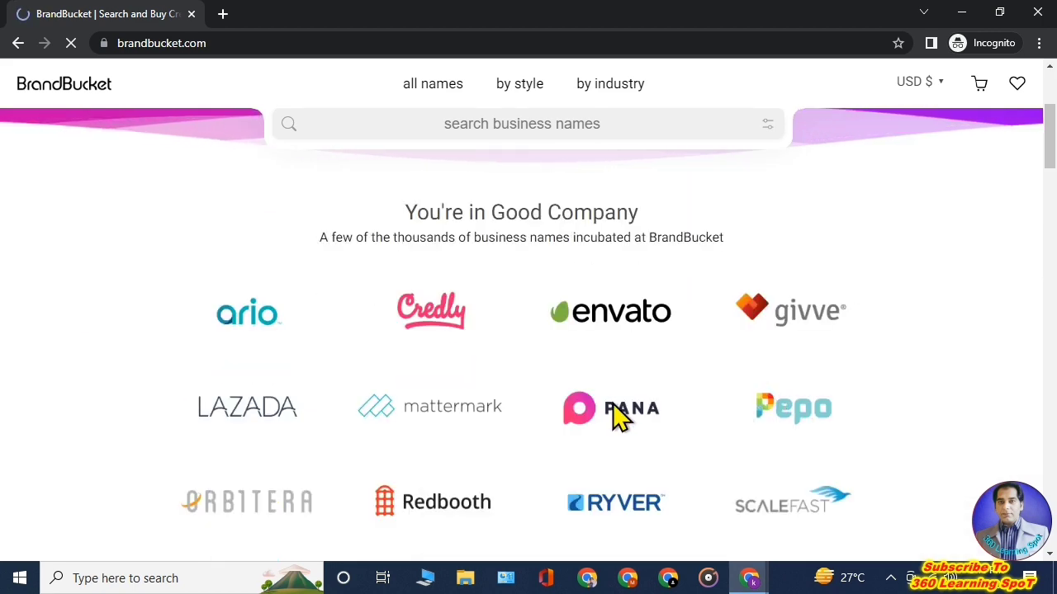
pyautogui.scroll(3, 614, 417)
pyautogui.scroll(-1, 614, 417)
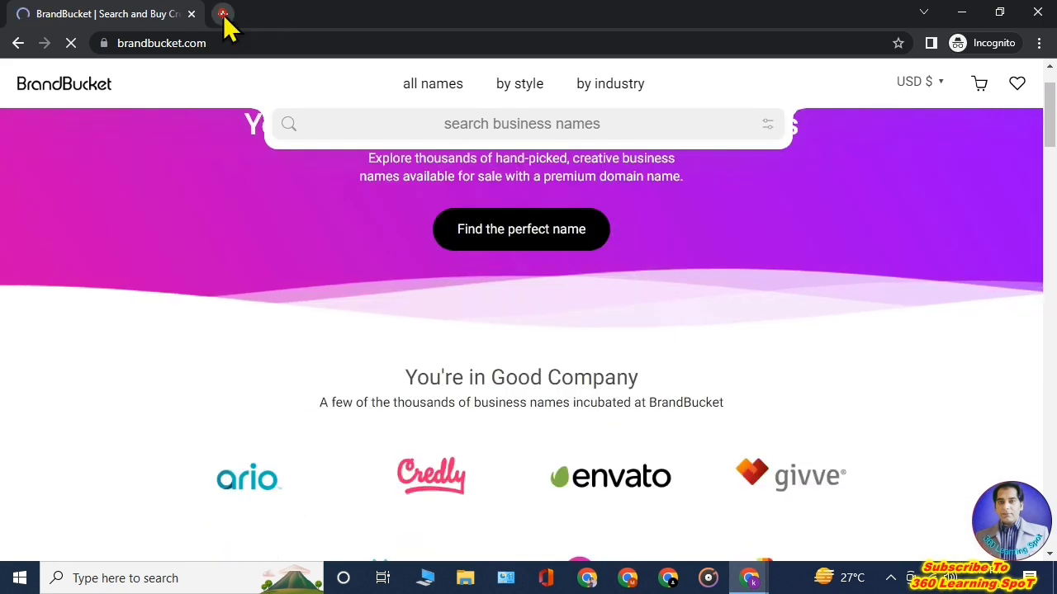
# Visit the BBC site in a new incognito tab, scroll it, then close the BBC and BrandBucket tabs.
pyautogui.click(223, 14)
pyautogui.write('bbc.o')
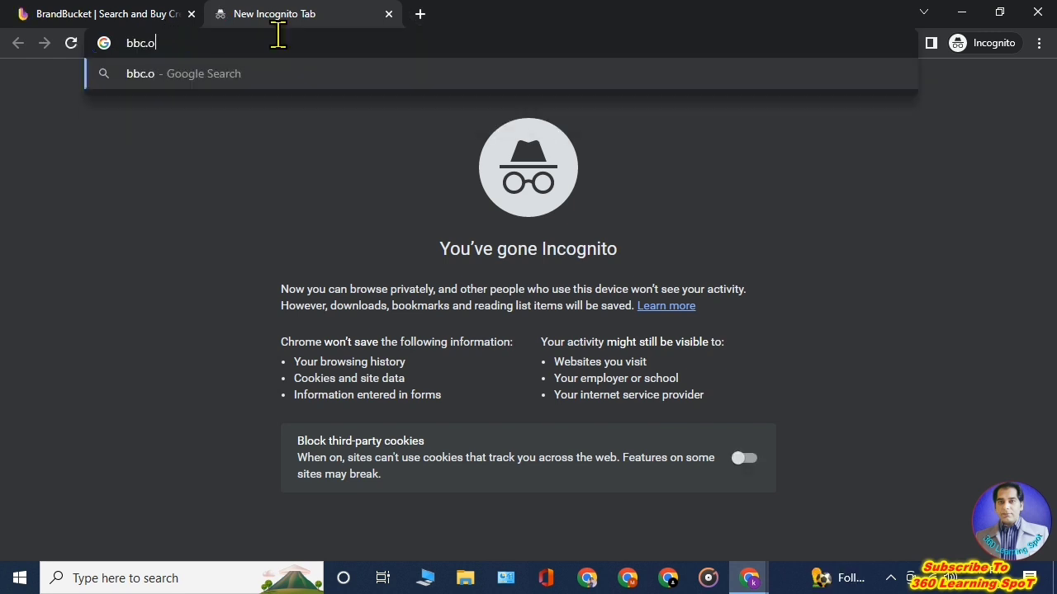
pyautogui.write('mc')
pyautogui.press('Return')
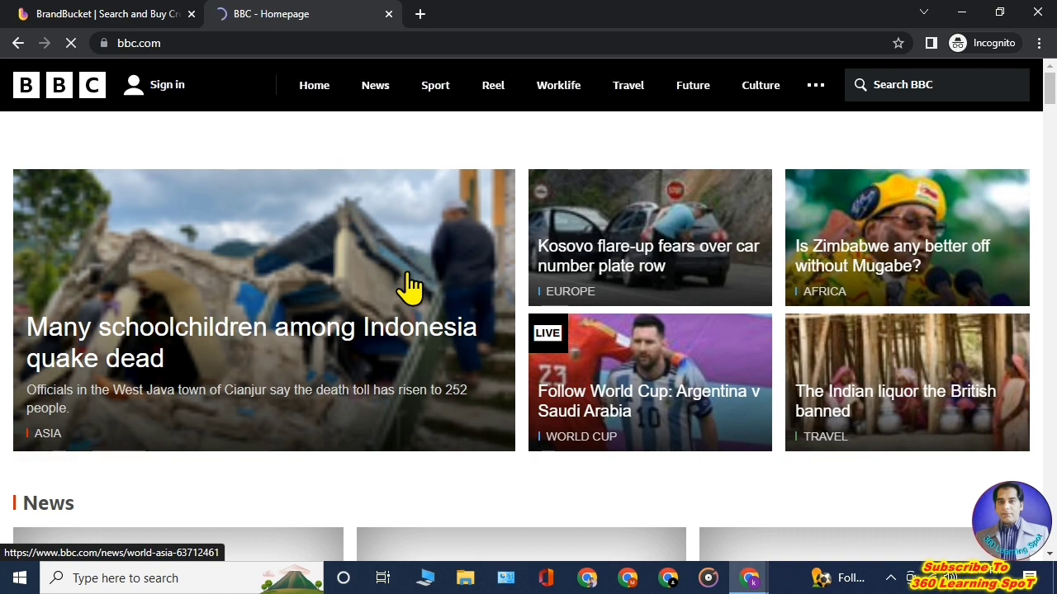
pyautogui.scroll(-3, 408, 342)
pyautogui.scroll(-2, 413, 343)
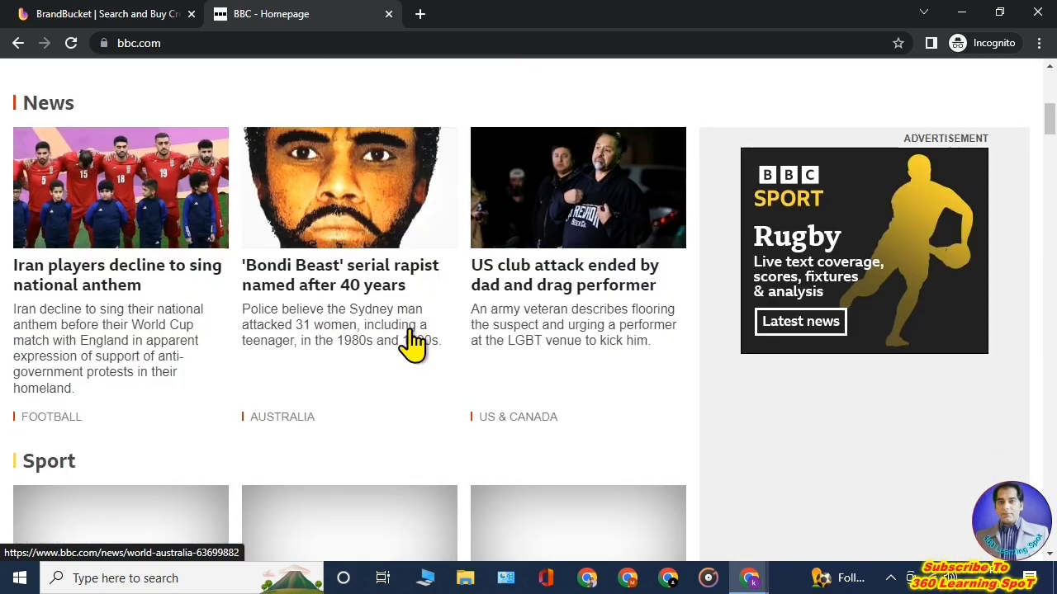
pyautogui.click(388, 13)
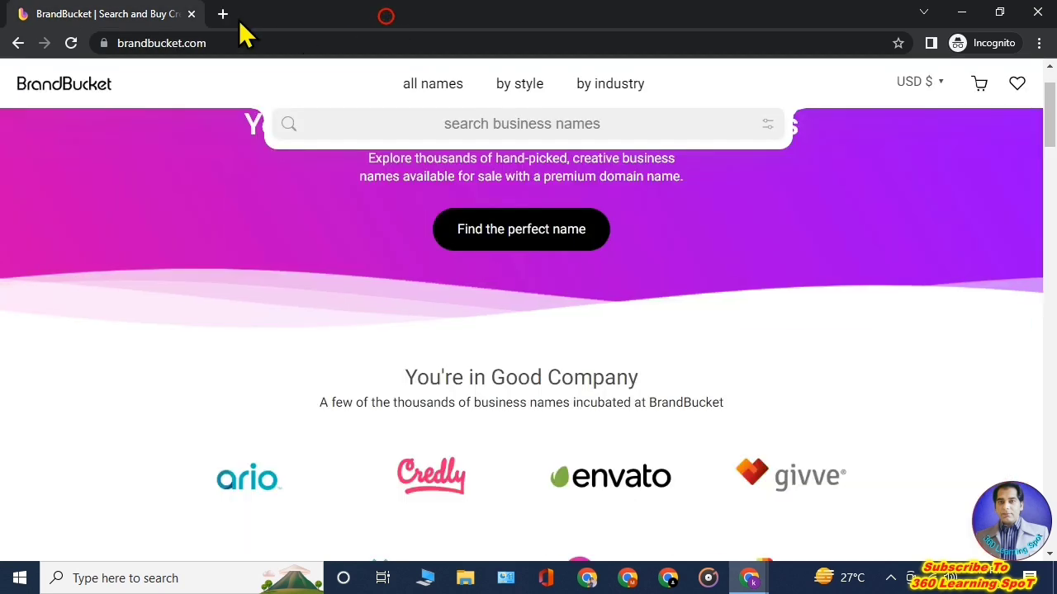
pyautogui.click(191, 14)
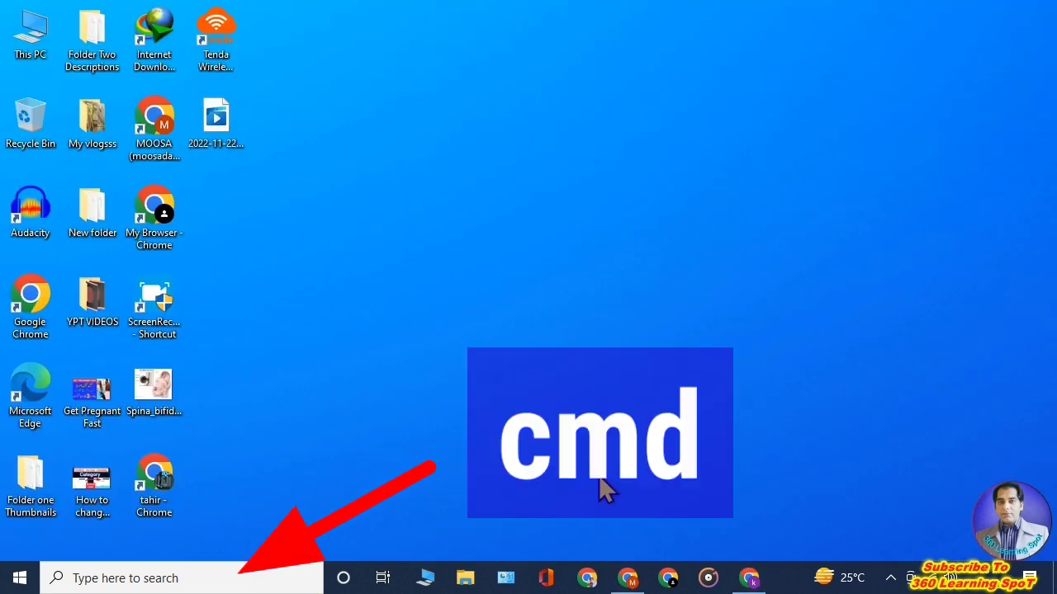
# Launch Command Prompt as administrator from a 'cm' search and maximise its window.
pyautogui.click(135, 578)
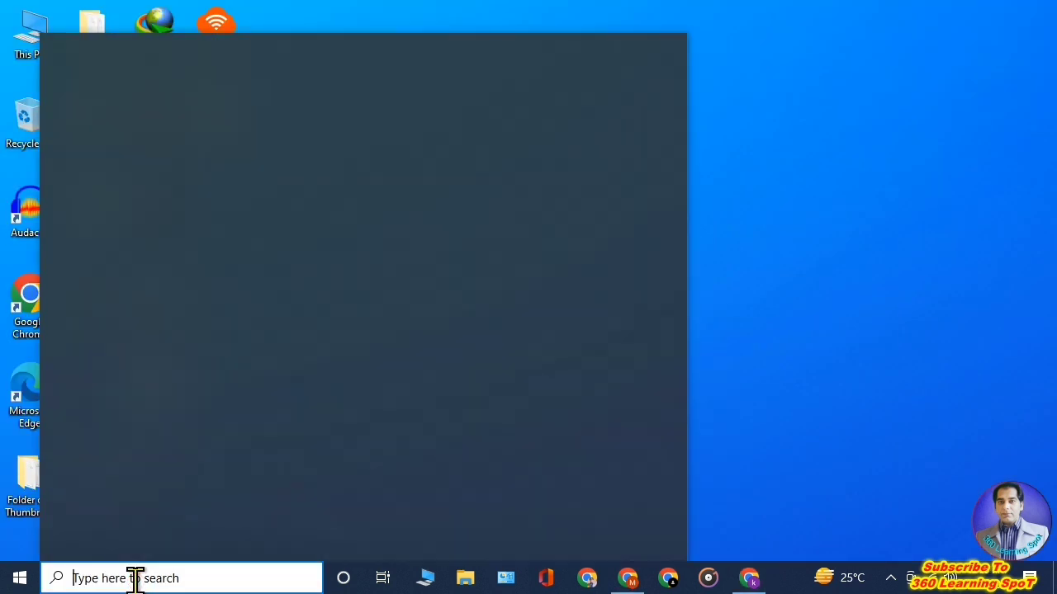
pyautogui.write('cmd')
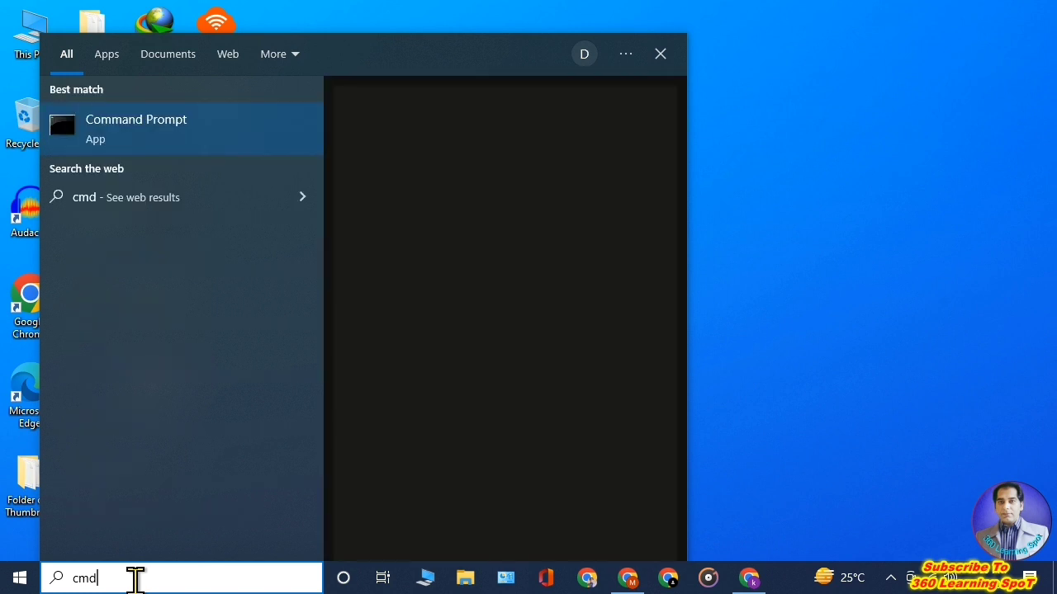
pyautogui.rightClick(218, 136)
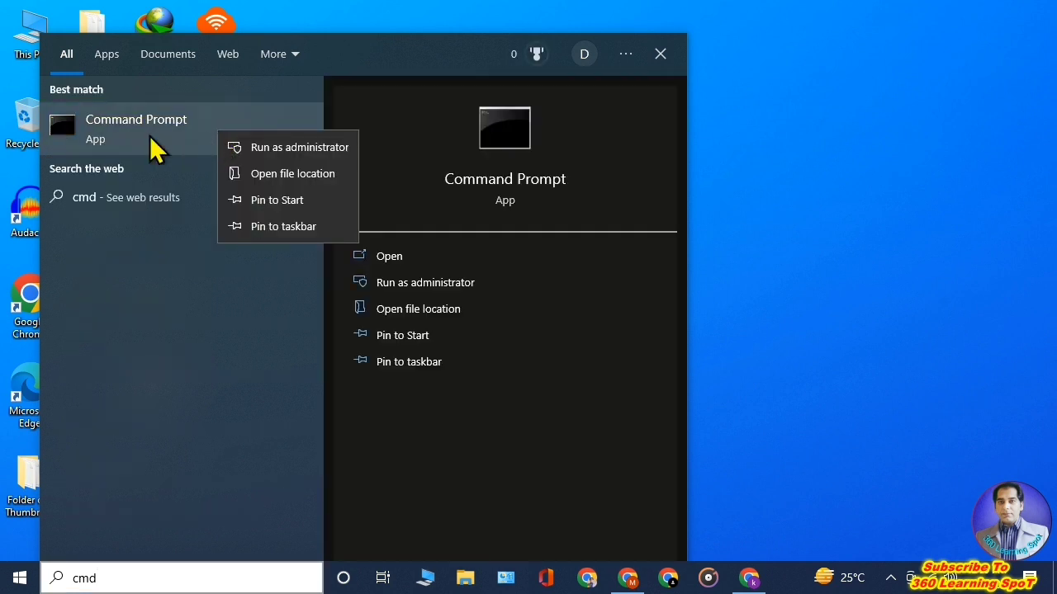
pyautogui.click(331, 147)
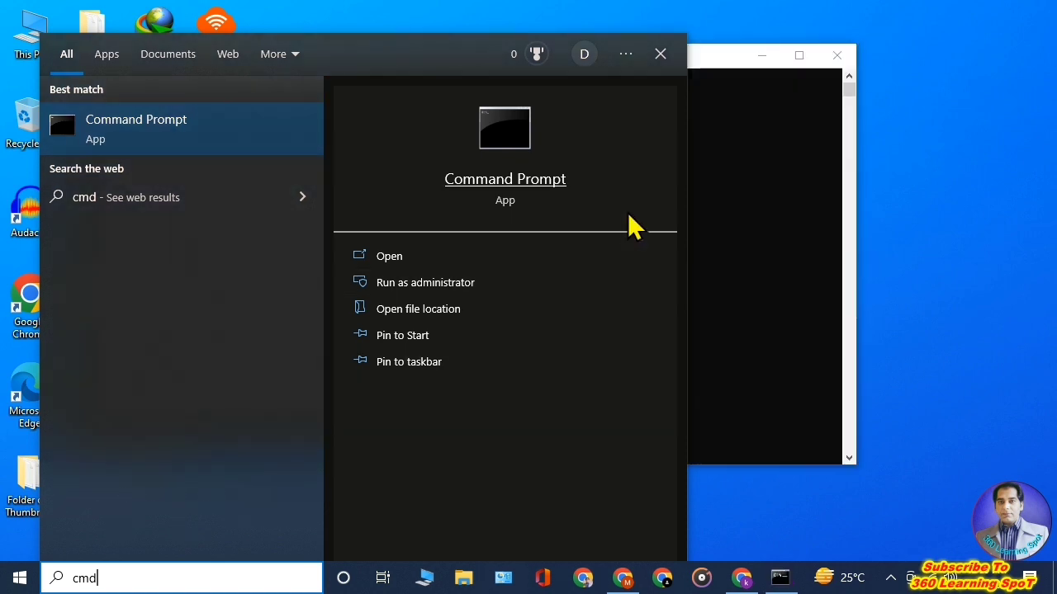
pyautogui.click(801, 55)
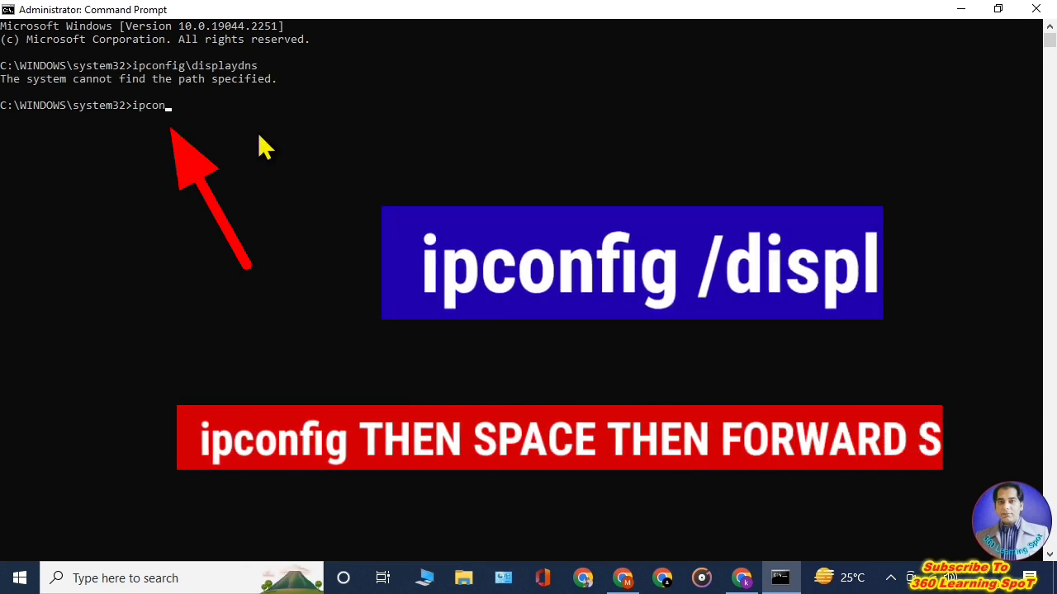
# Run ipconfig /displaydns to list the cached DNS records.
pyautogui.write('f')
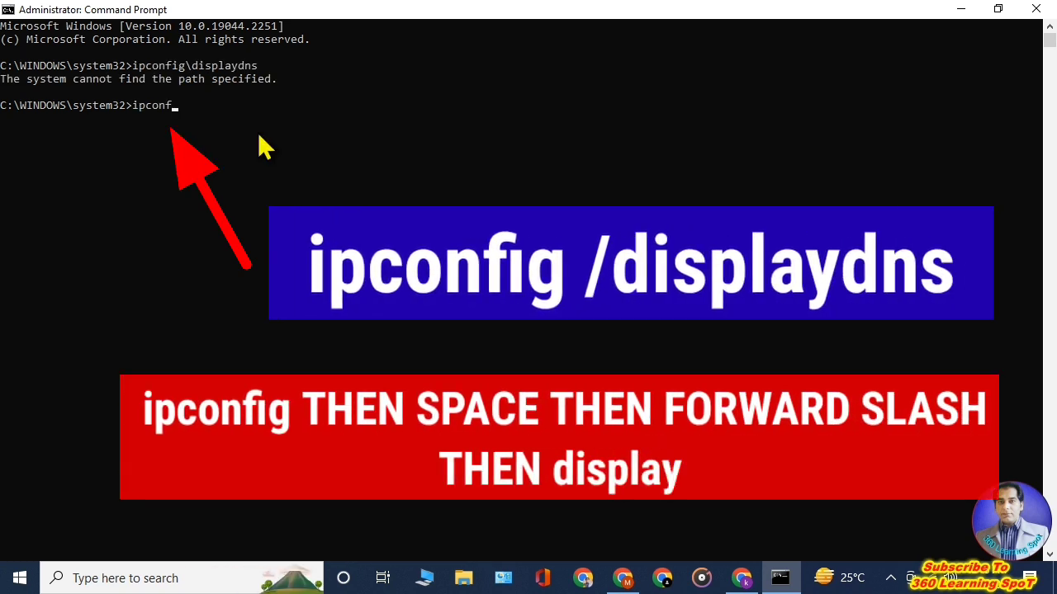
pyautogui.write('ig ')
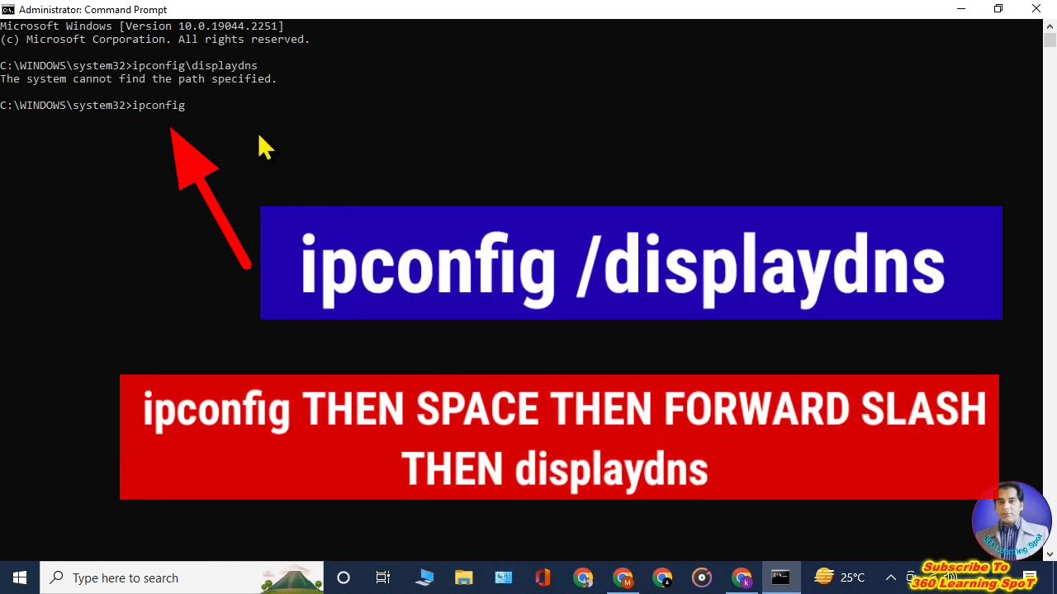
pyautogui.write('/displaydns')
pyautogui.press('Return')
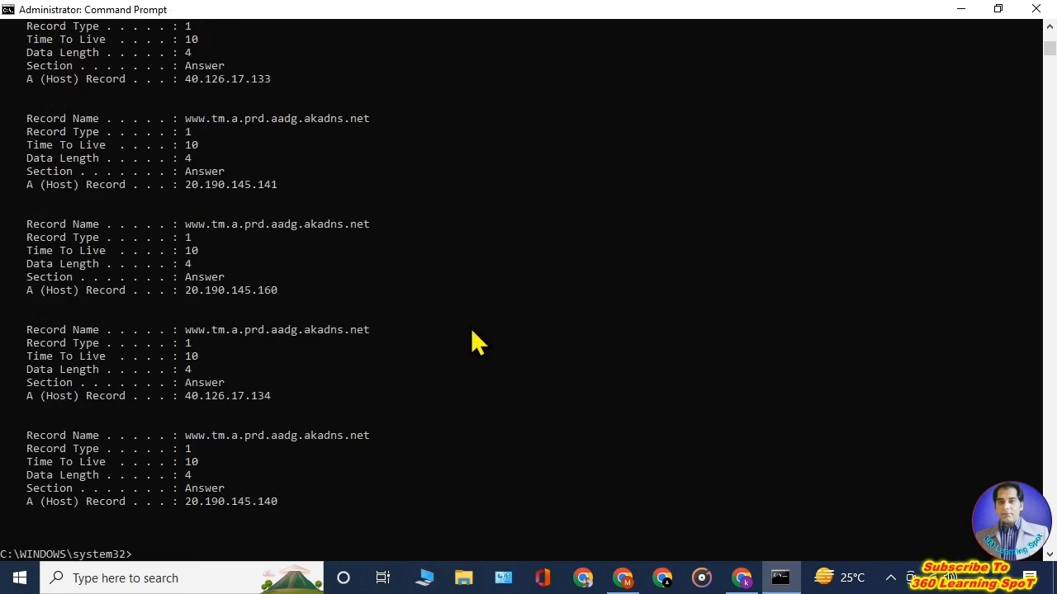
pyautogui.scroll(-2, 473, 339)
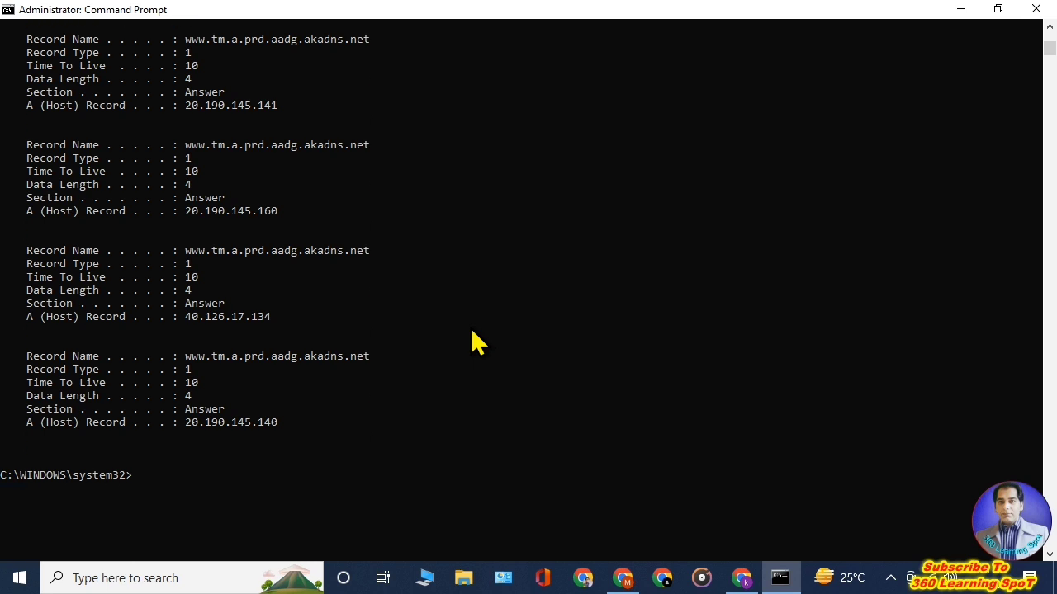
pyautogui.scroll(6, 472, 339)
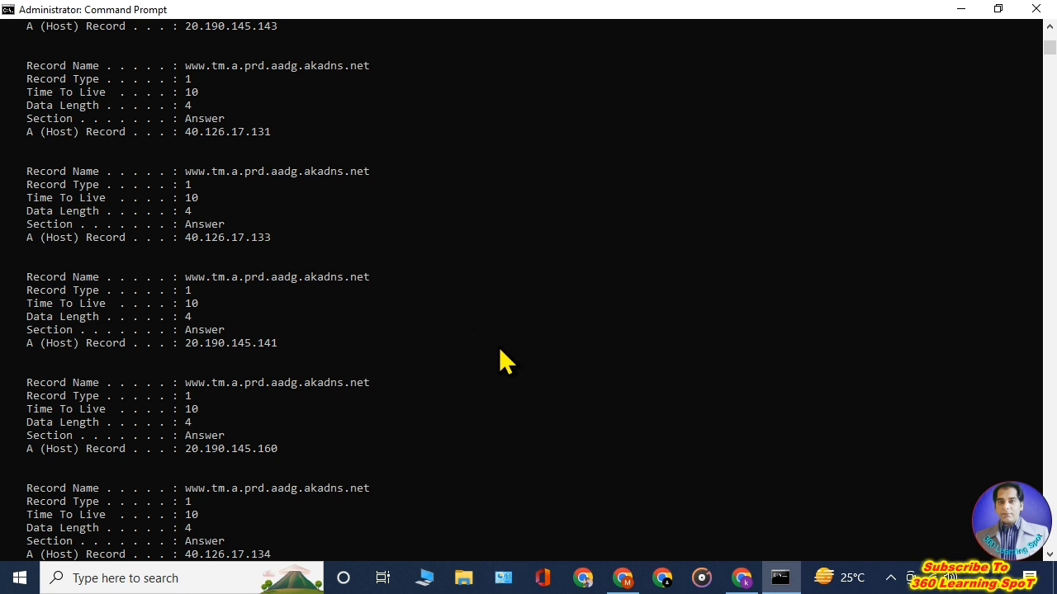
pyautogui.scroll(-2, 505, 361)
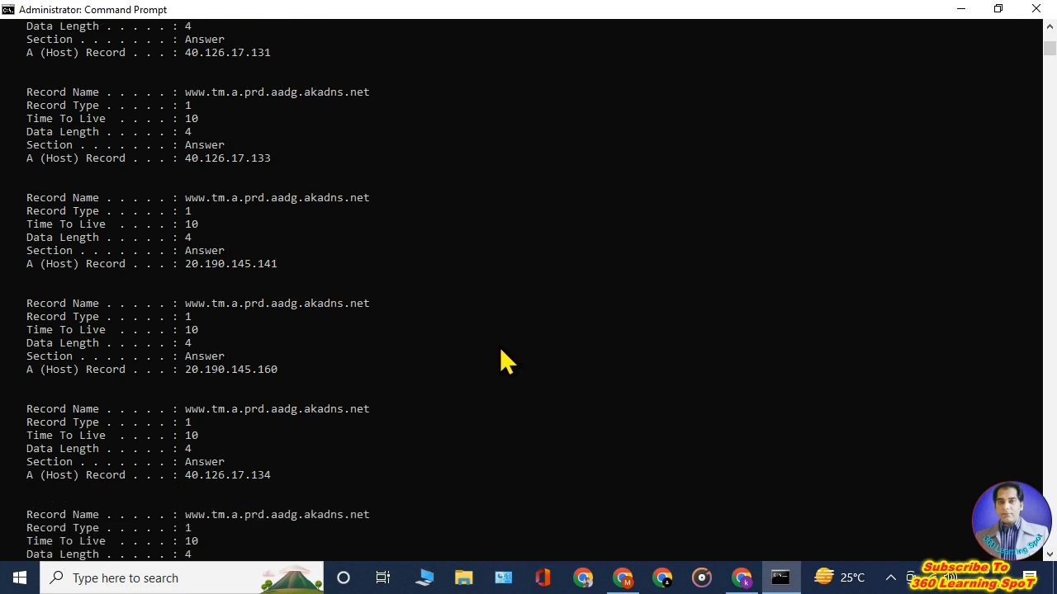
pyautogui.scroll(8, 506, 361)
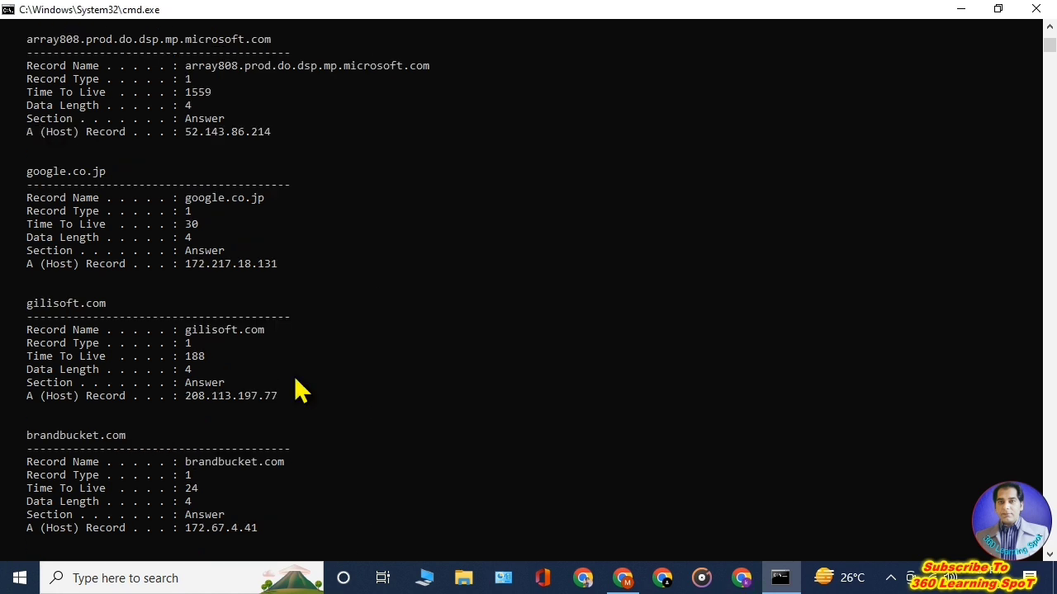
pyautogui.scroll(-2, 298, 388)
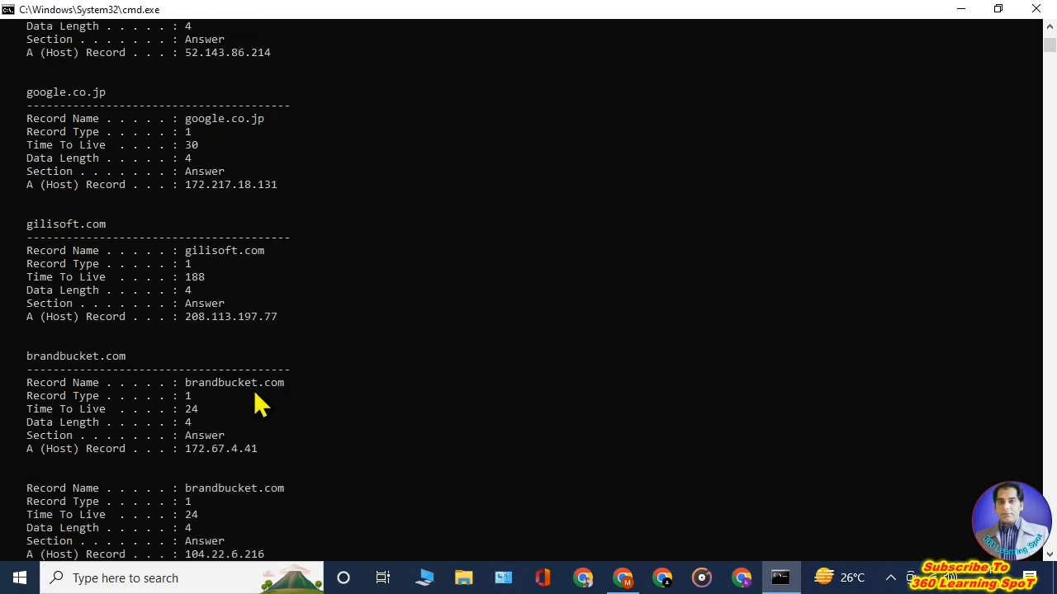
pyautogui.scroll(-5, 255, 393)
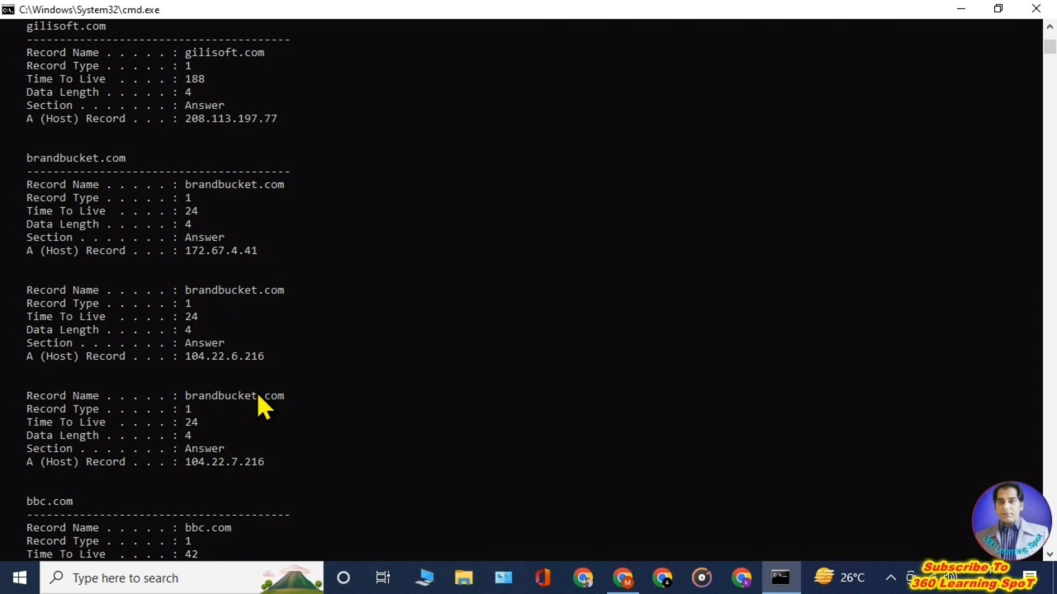
pyautogui.scroll(-1, 258, 397)
pyautogui.click(163, 295)
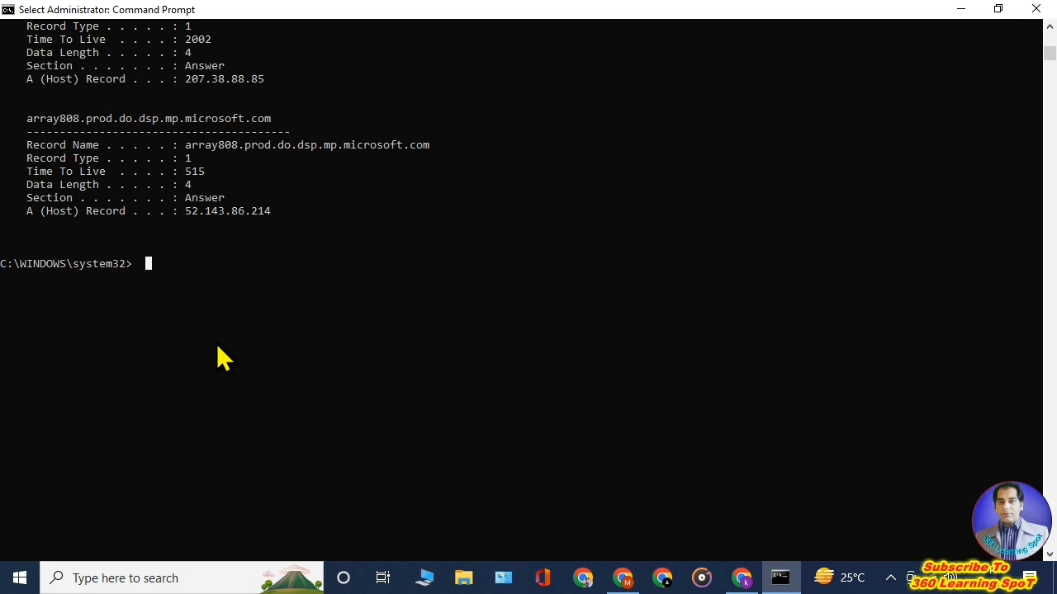
# Run ipconfig /flushdns to clear the DNS Resolver Cache, then show the desktop.
pyautogui.write('ipconfig')
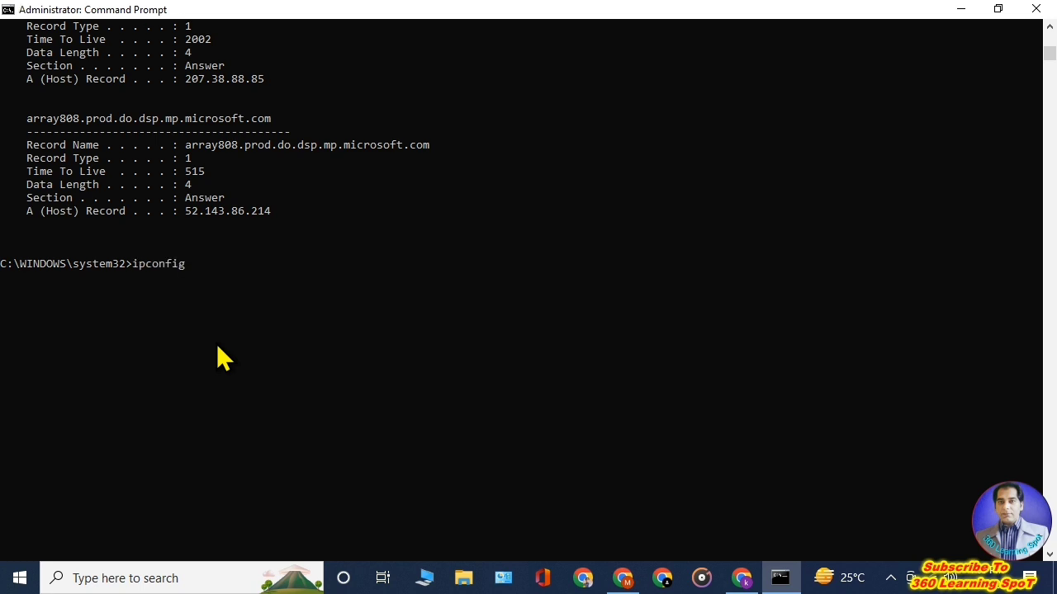
pyautogui.write(' /')
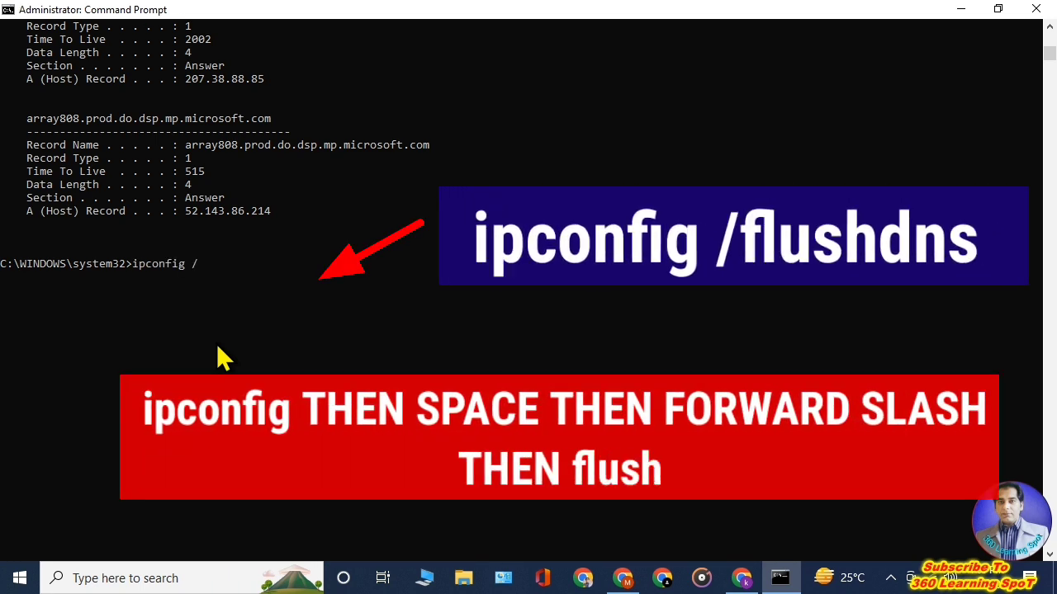
pyautogui.write('flushdns')
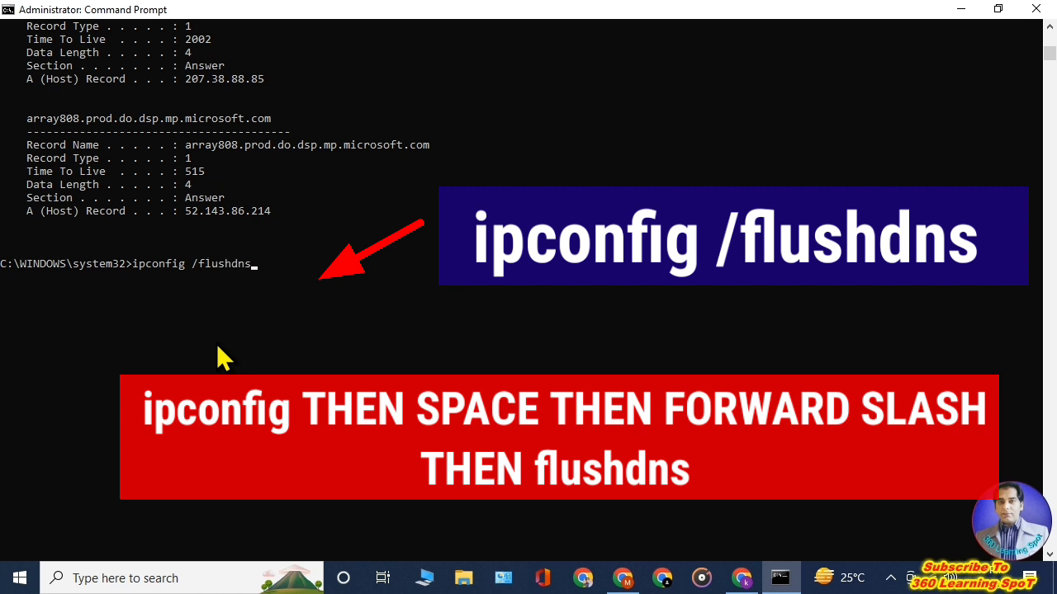
pyautogui.press('Return')
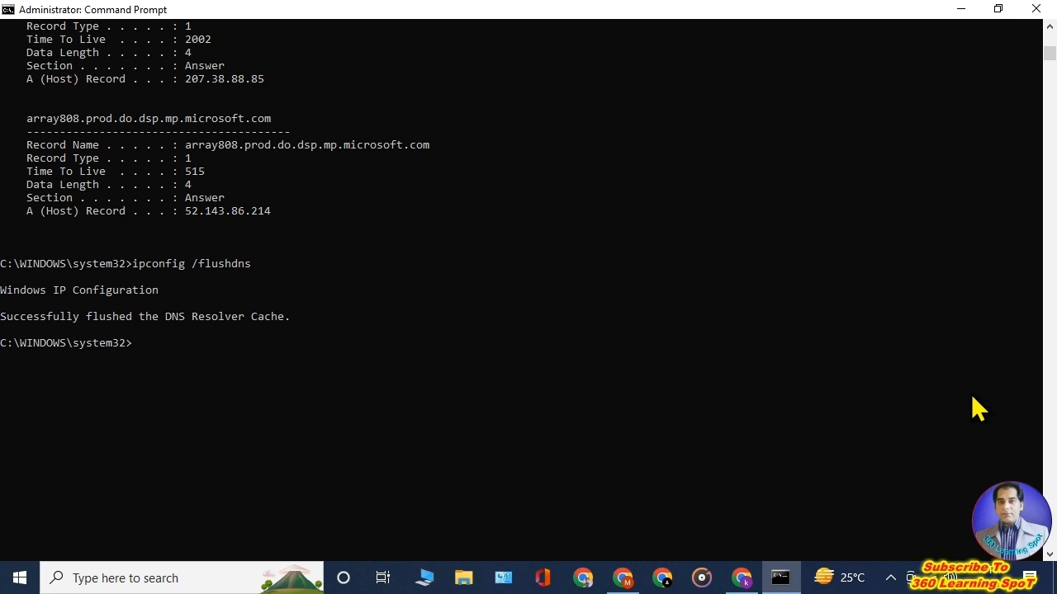
pyautogui.press('super+d')
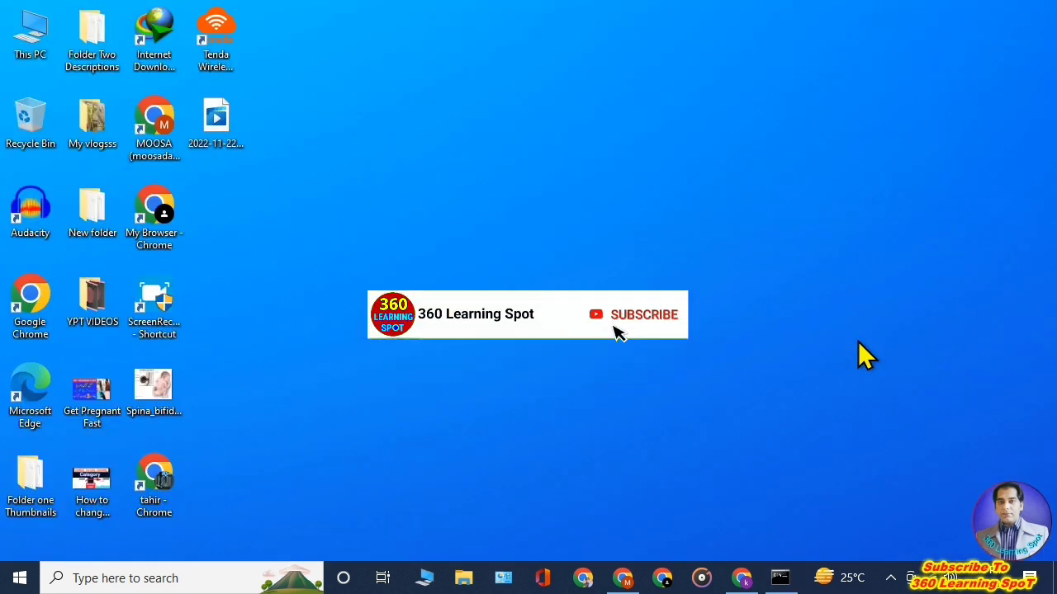